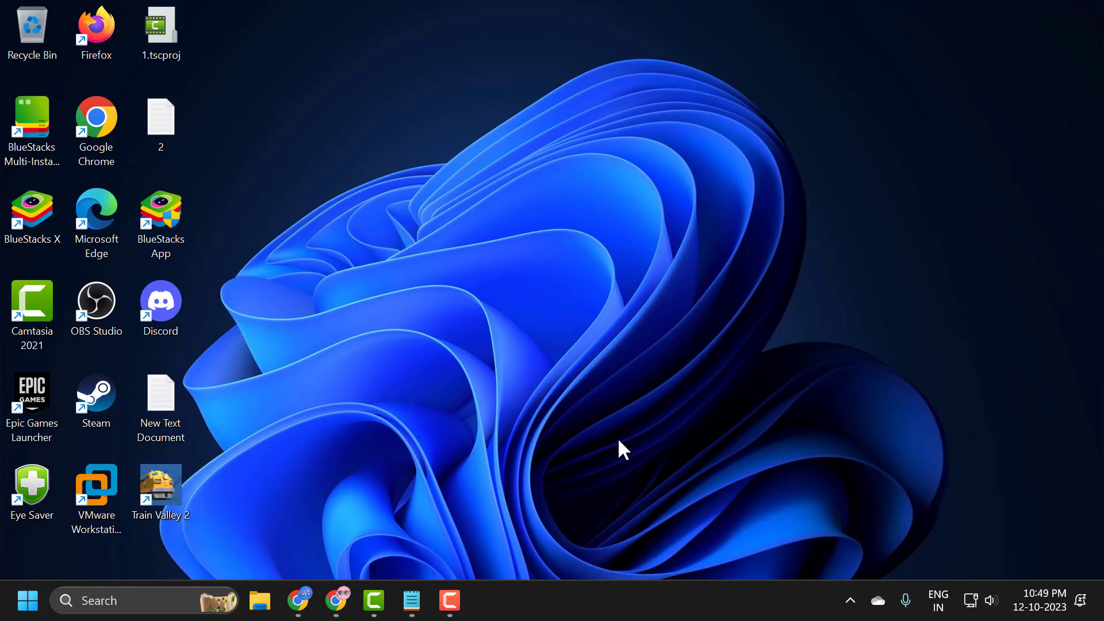
# Step: Launch Command Prompt as administrator and copy 'sfc /scannow' from the Notepad note
pyautogui.click(140, 590)
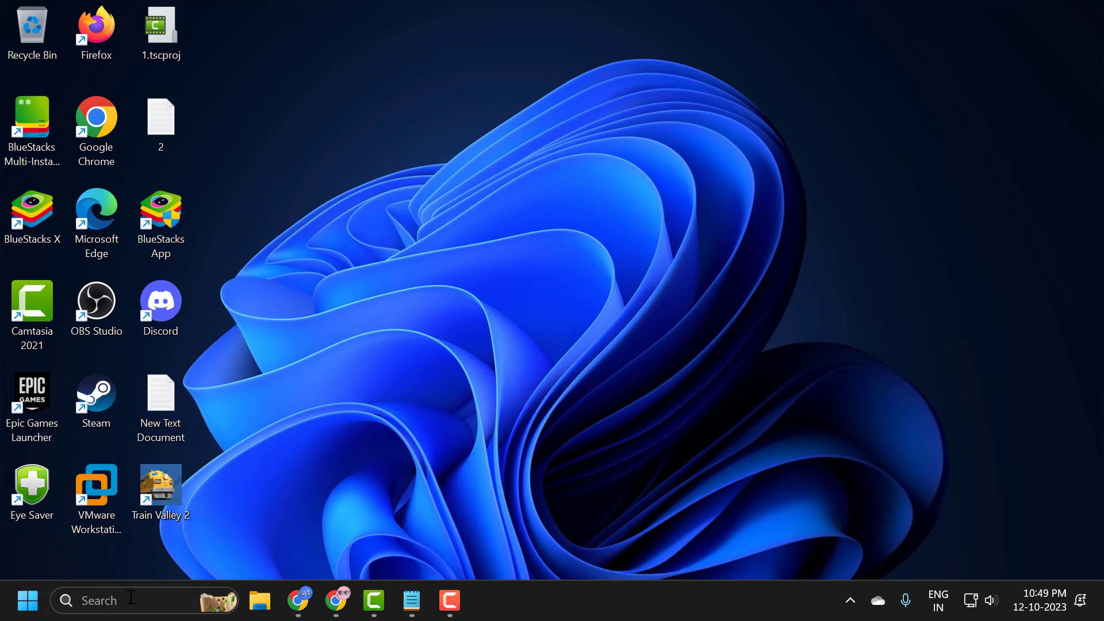
pyautogui.write('cmd')
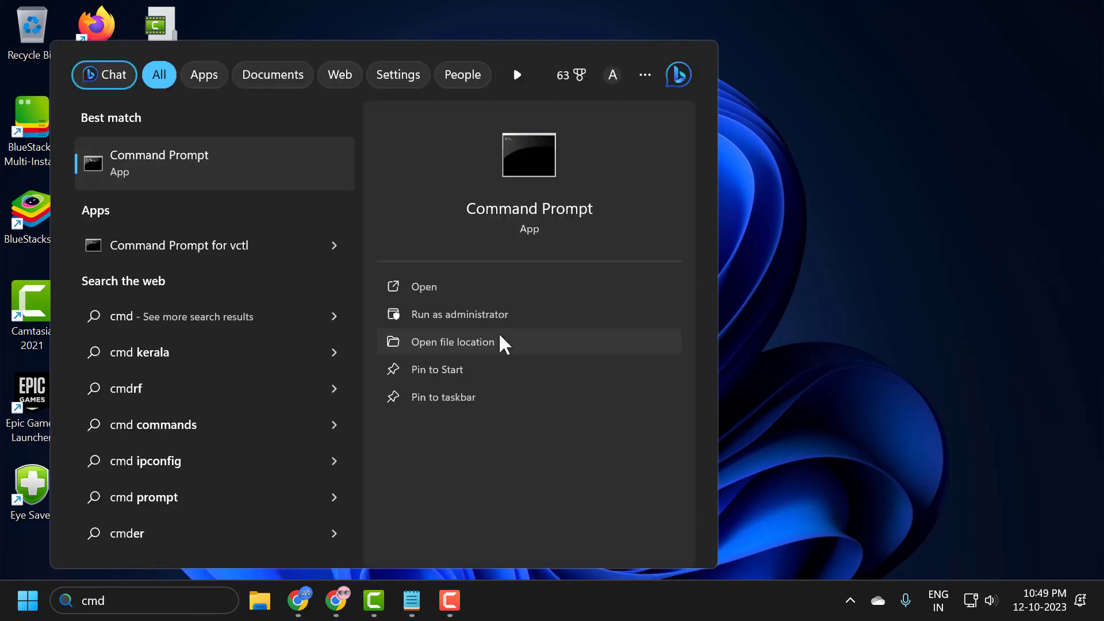
pyautogui.click(481, 320)
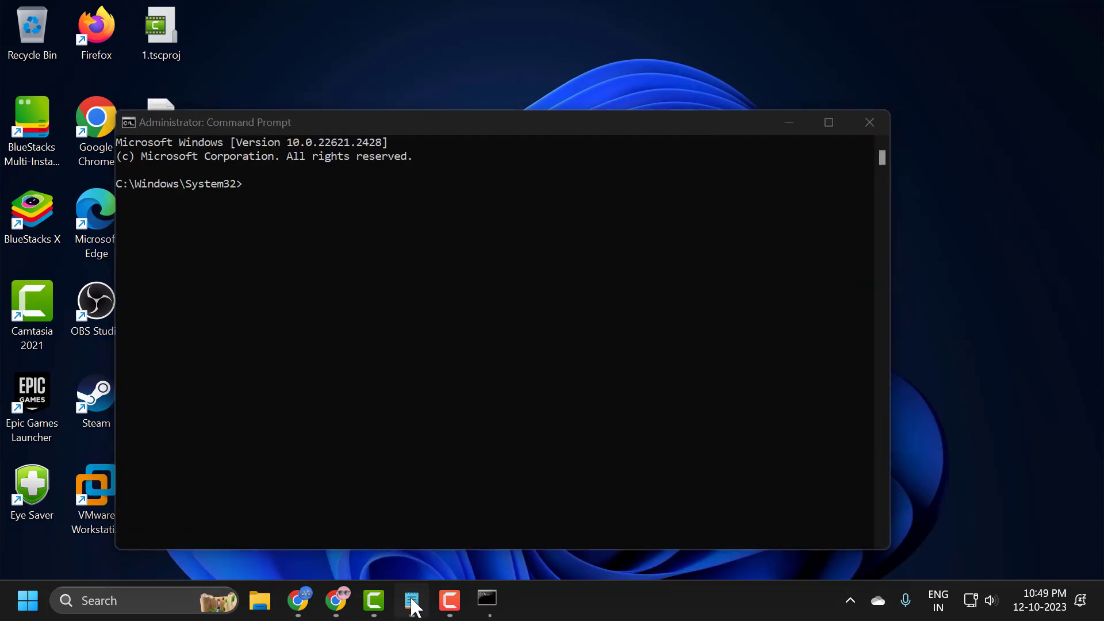
pyautogui.click(412, 601)
pyautogui.click(136, 133)
pyautogui.moveTo(137, 133); pyautogui.dragTo(52, 135)
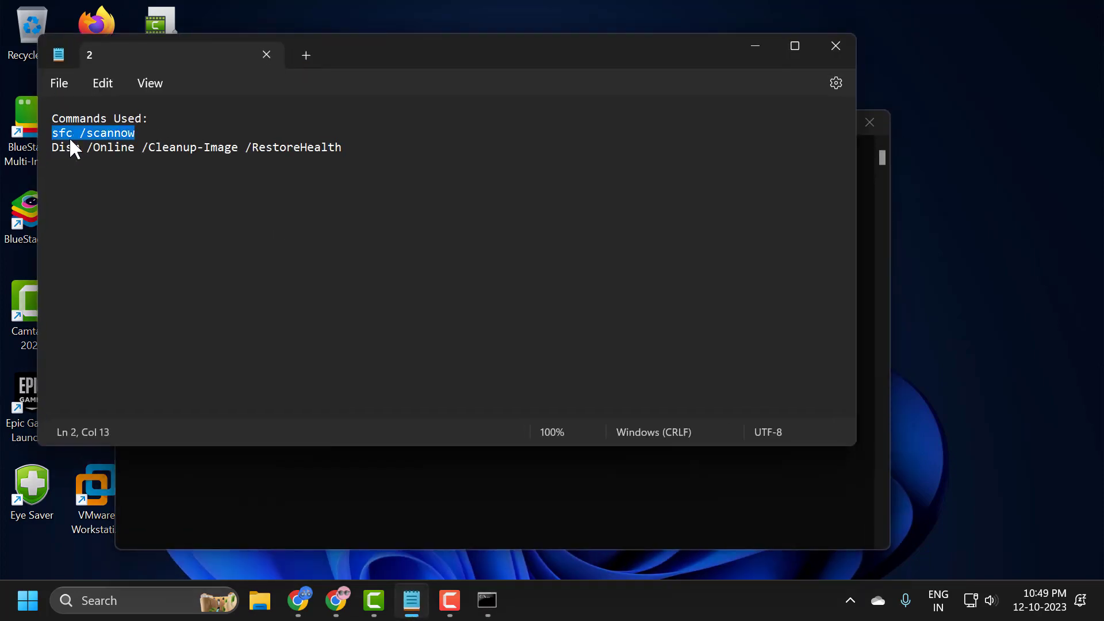
pyautogui.rightClick(74, 136)
pyautogui.click(143, 242)
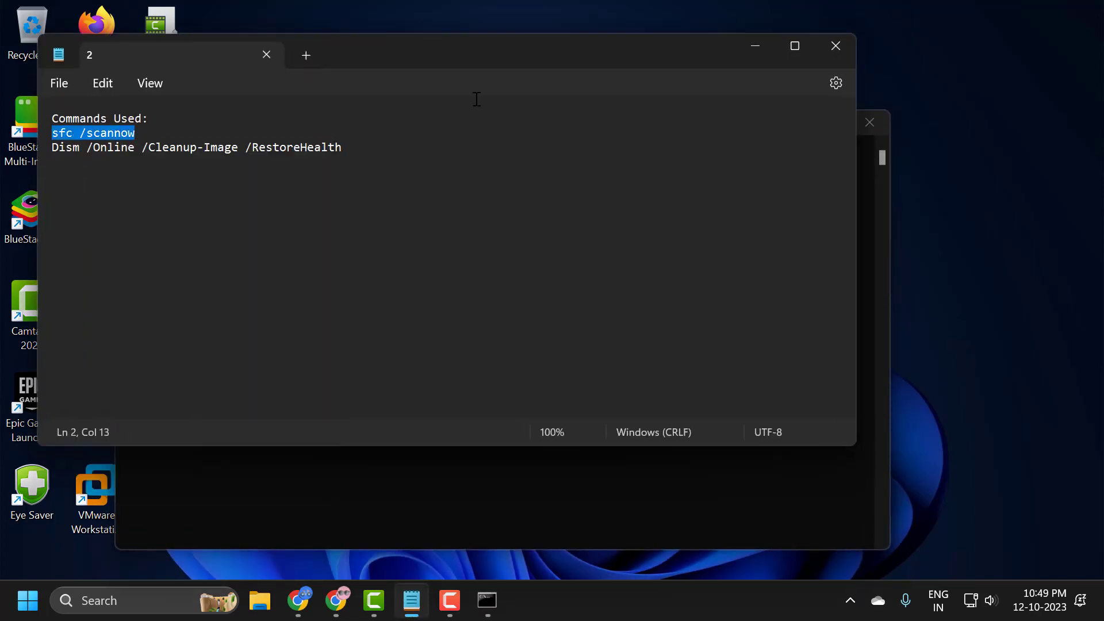
# Step: Minimize Notepad and paste 'sfc /scannow' at the administrator prompt
pyautogui.click(748, 48)
pyautogui.rightClick(393, 122)
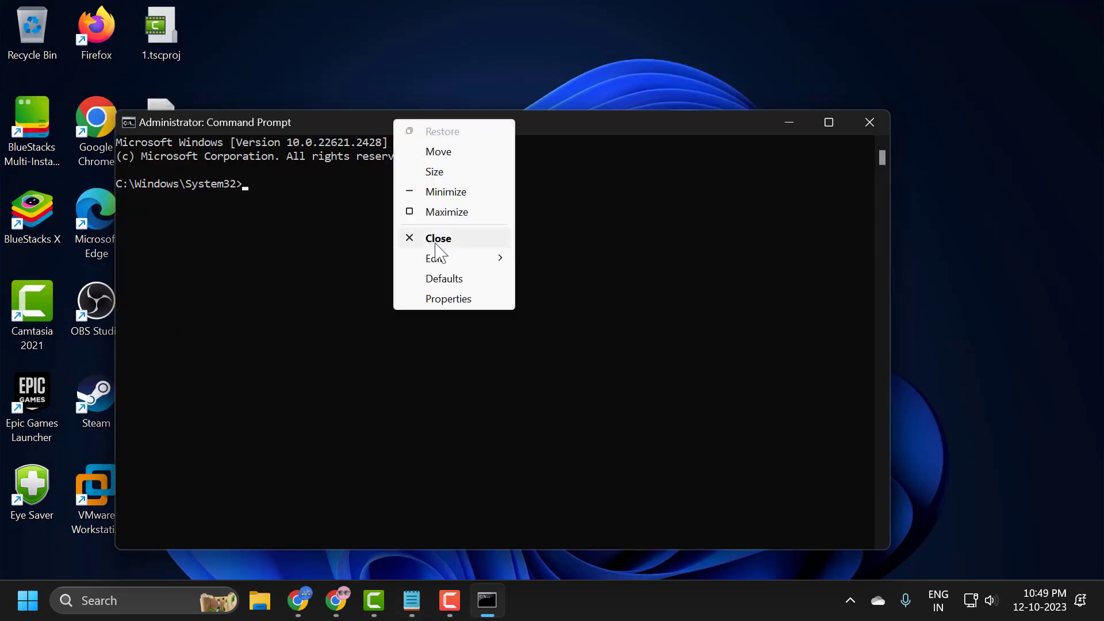
pyautogui.click(560, 297)
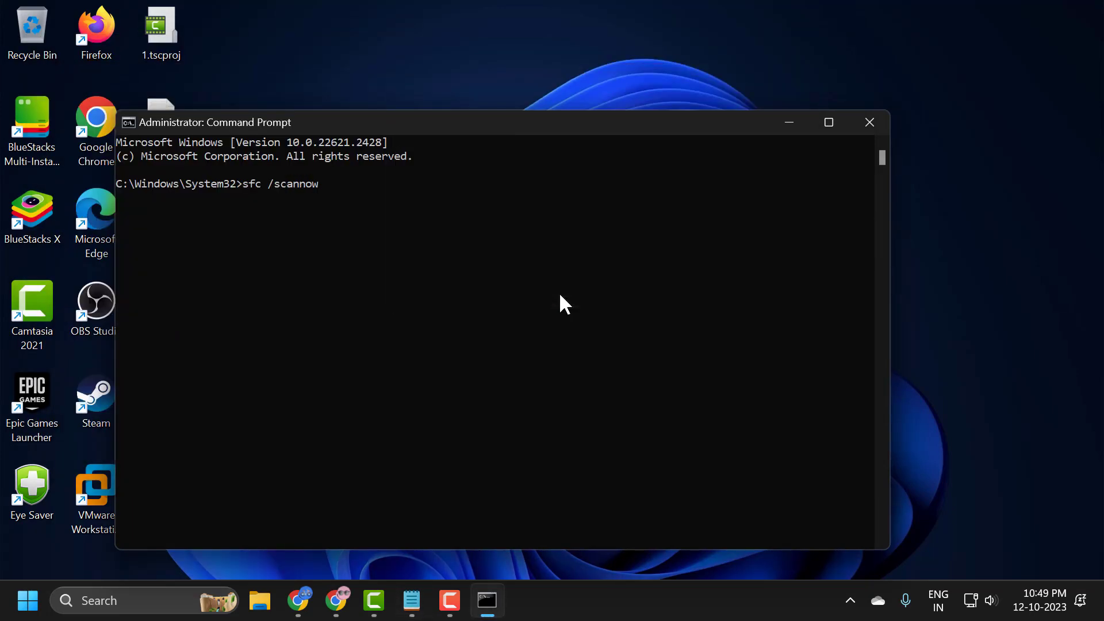
# Step: Run the pasted sfc /scannow command to start the system file verification
pyautogui.press('Return')
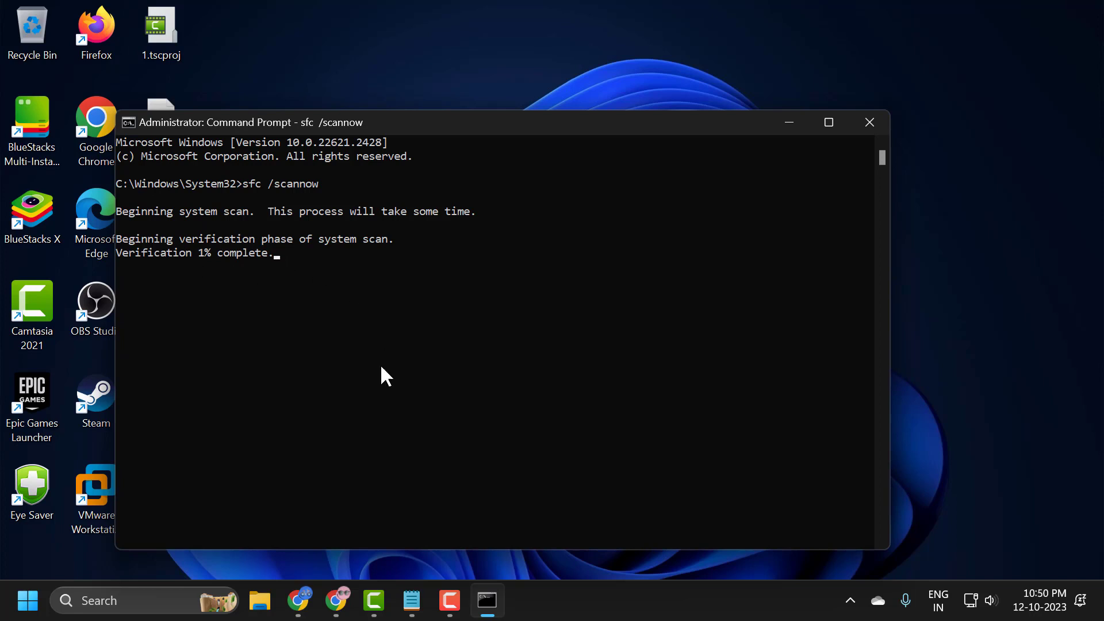
pyautogui.click(411, 601)
pyautogui.click(315, 159)
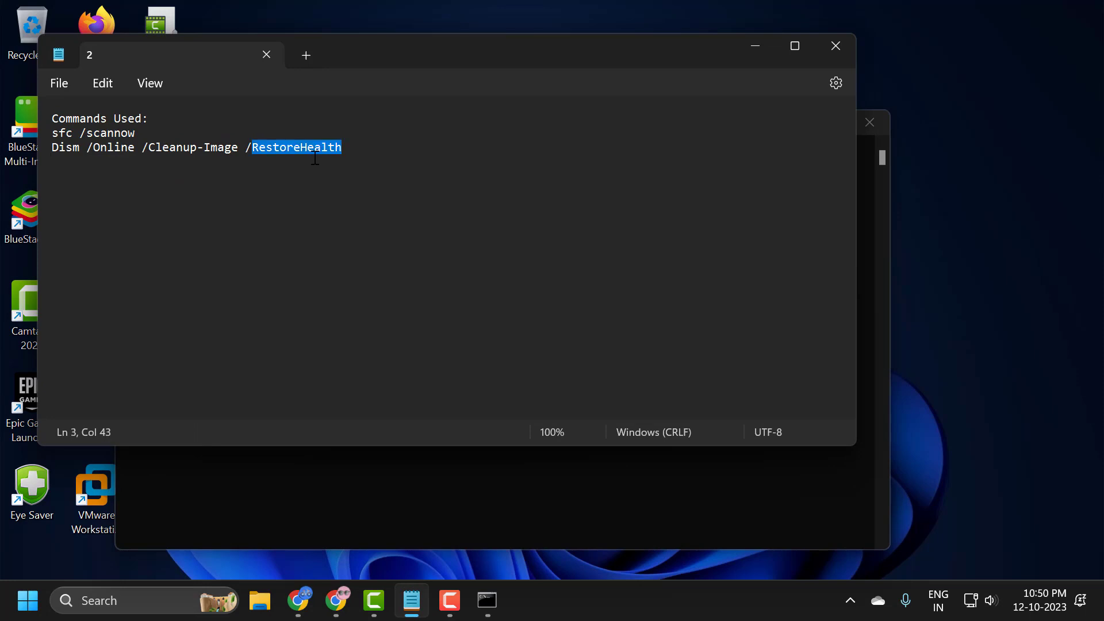
pyautogui.tripleClick(315, 155)
pyautogui.click(548, 146)
pyautogui.click(753, 47)
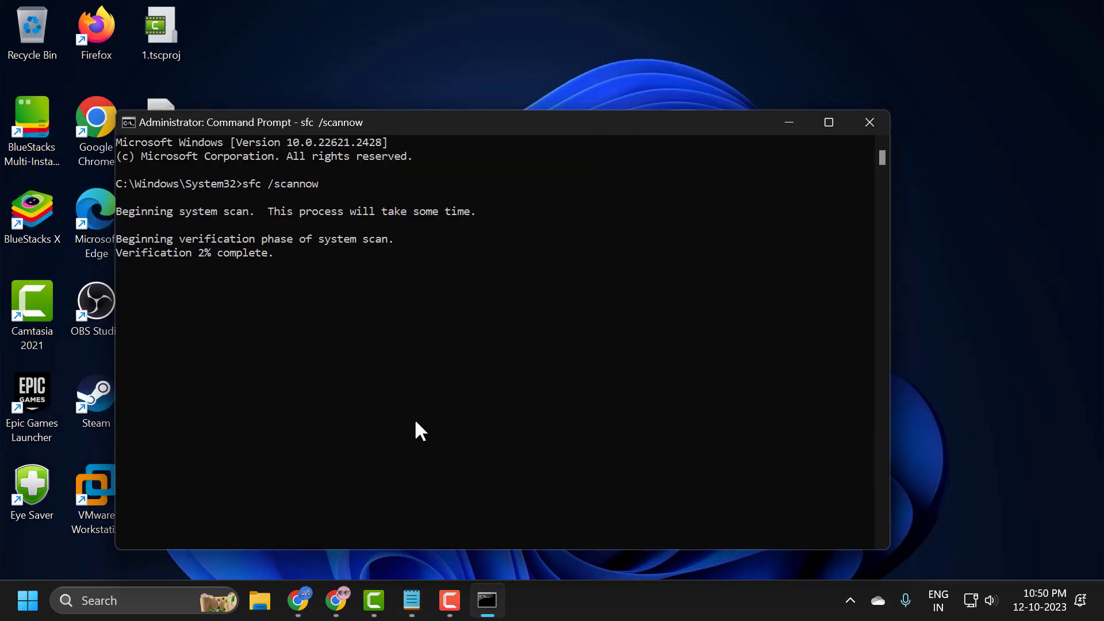